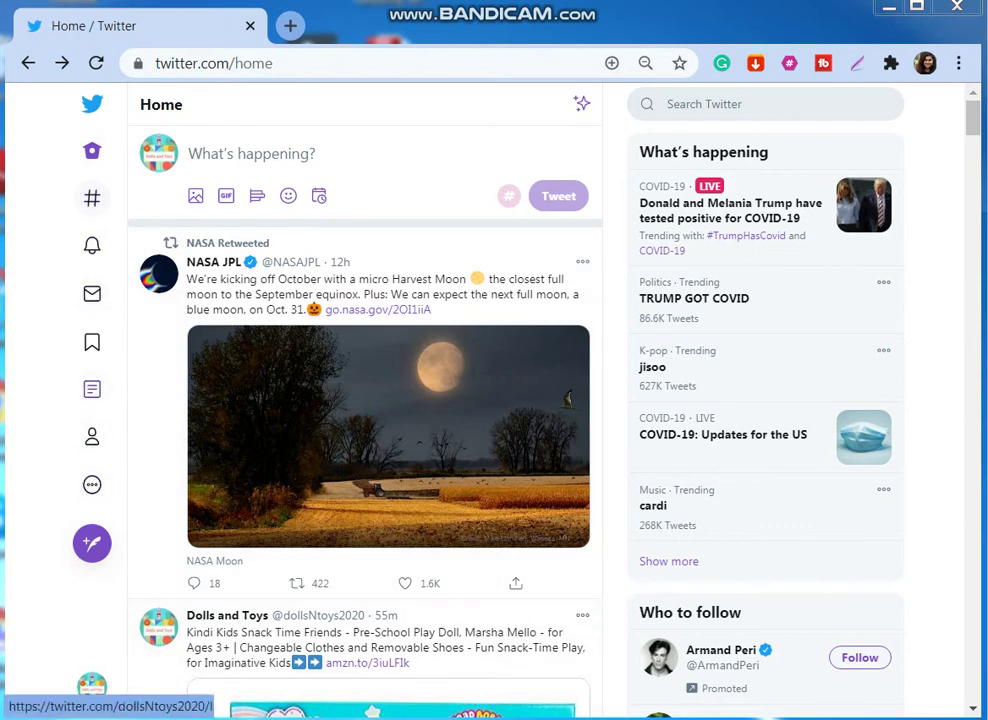
# Go to the Dolls and Toys profile and open the More menu to reach Twitter Ads.
pyautogui.click(92, 436)
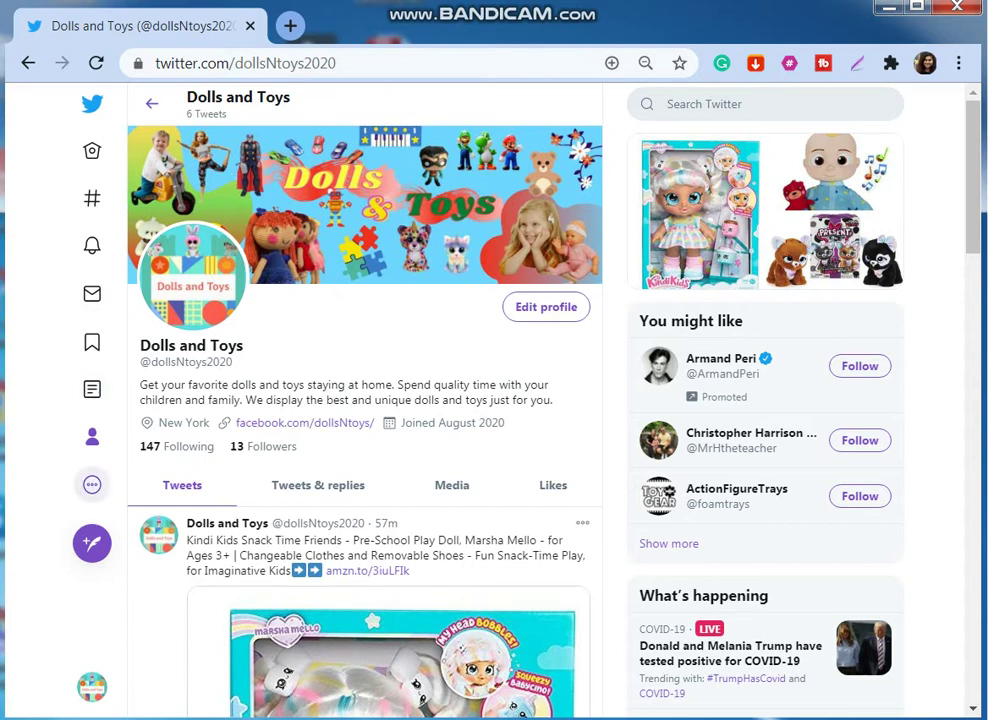
pyautogui.click(92, 484)
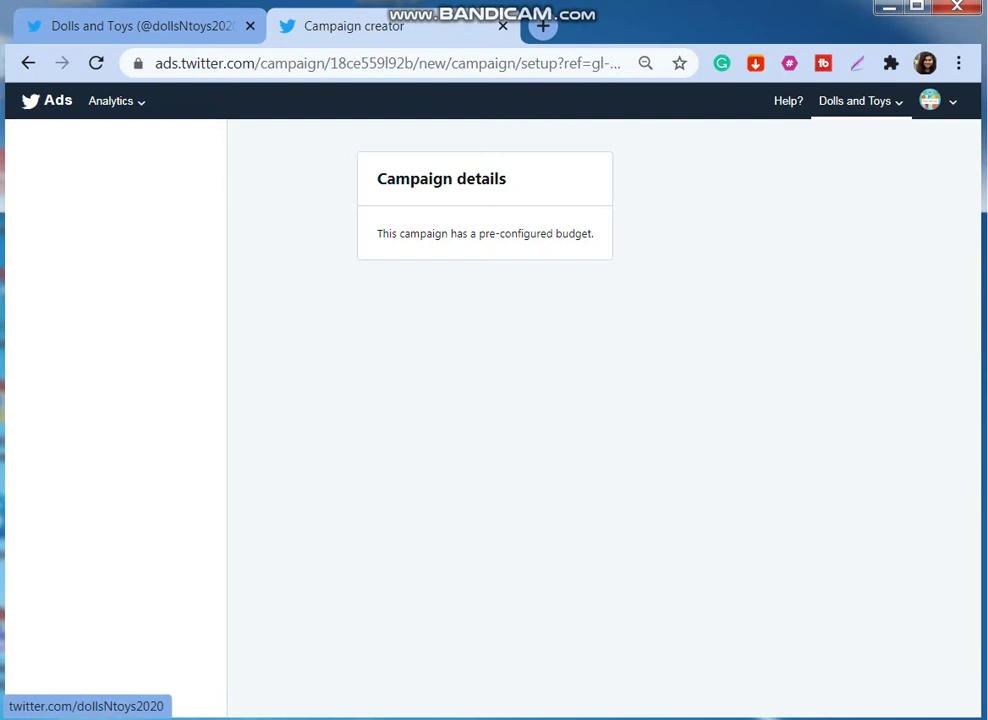
# Open the Dolls and Toys ads account's access page showing its existing contributor.
pyautogui.click(855, 101)
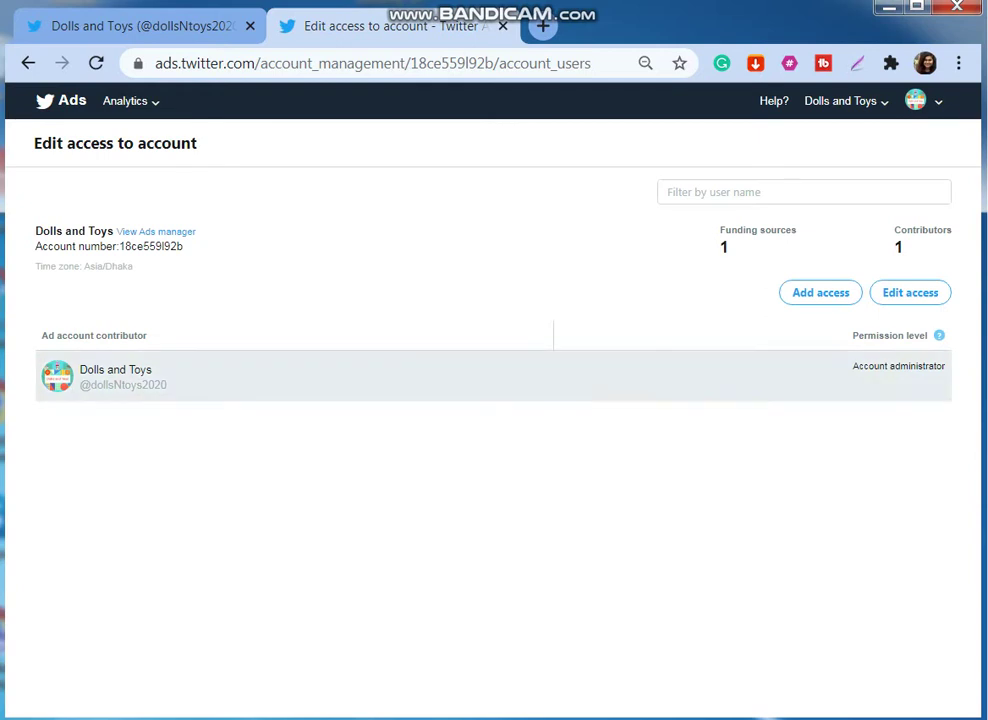
pyautogui.moveTo(152, 370); pyautogui.dragTo(78, 370)
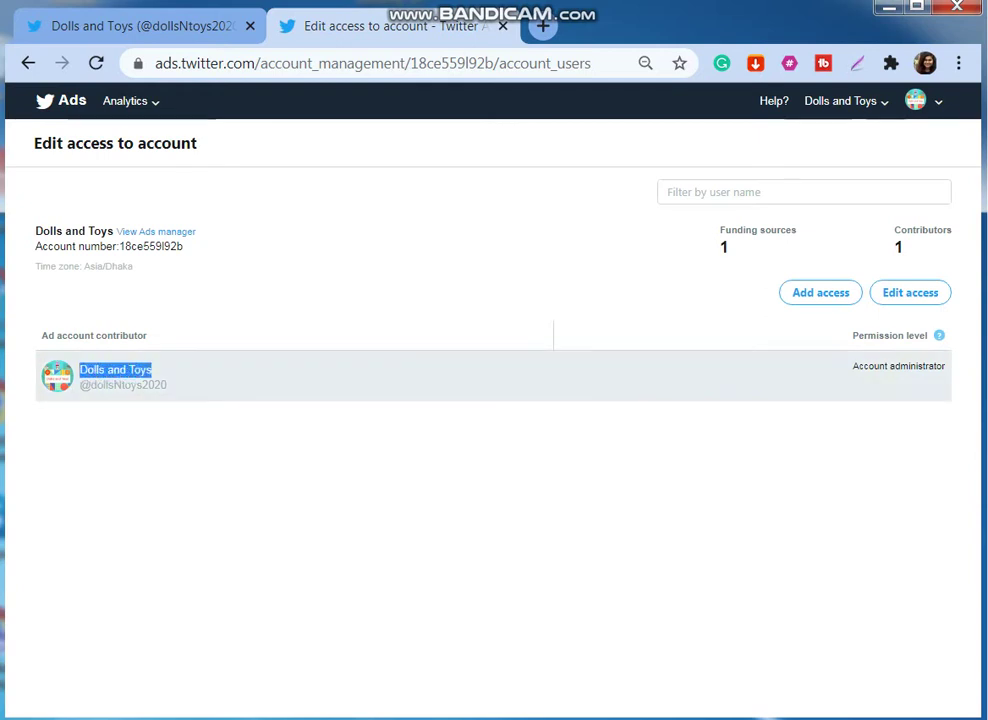
pyautogui.moveTo(168, 385); pyautogui.dragTo(35, 231)
pyautogui.click(300, 500)
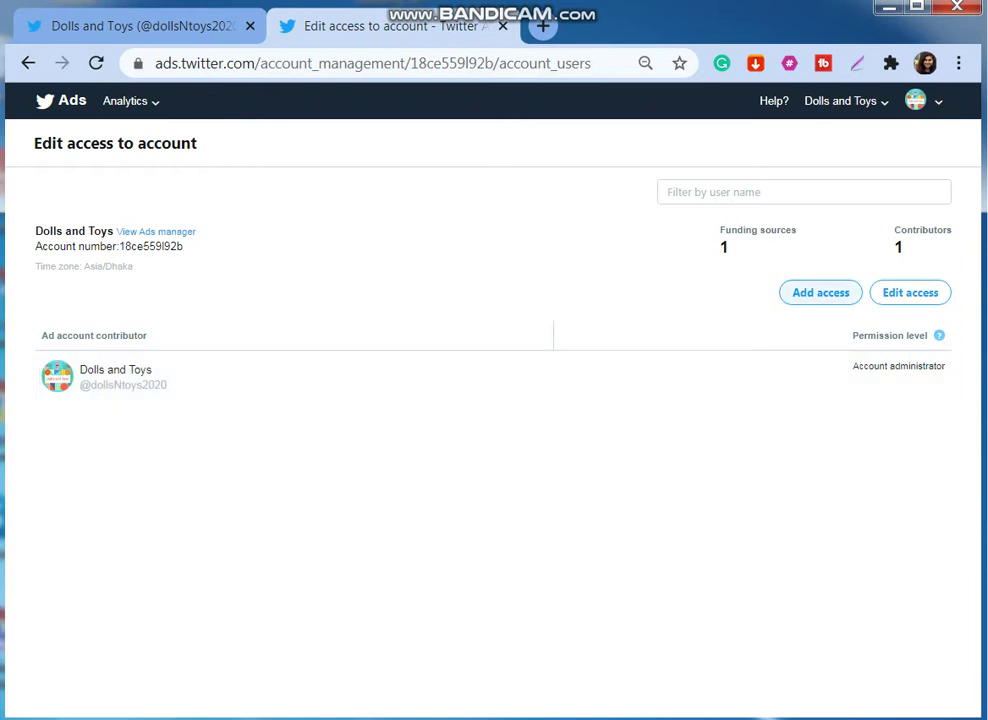
# Add the personal user's handle as a contributor with Ad manager permission and save.
pyautogui.click(820, 292)
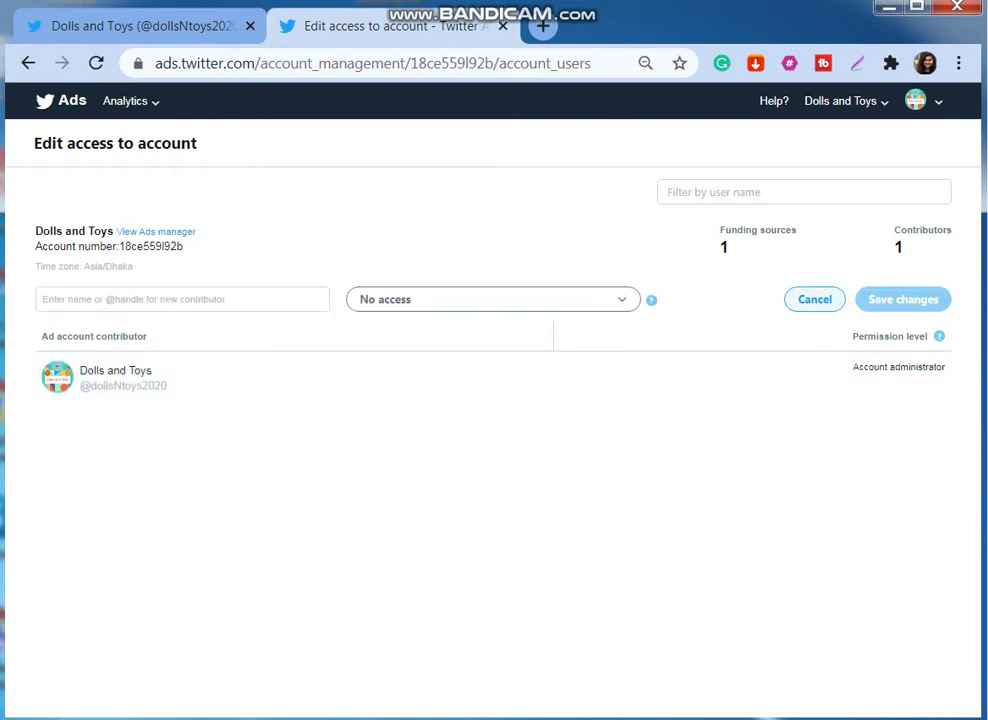
pyautogui.click(182, 299)
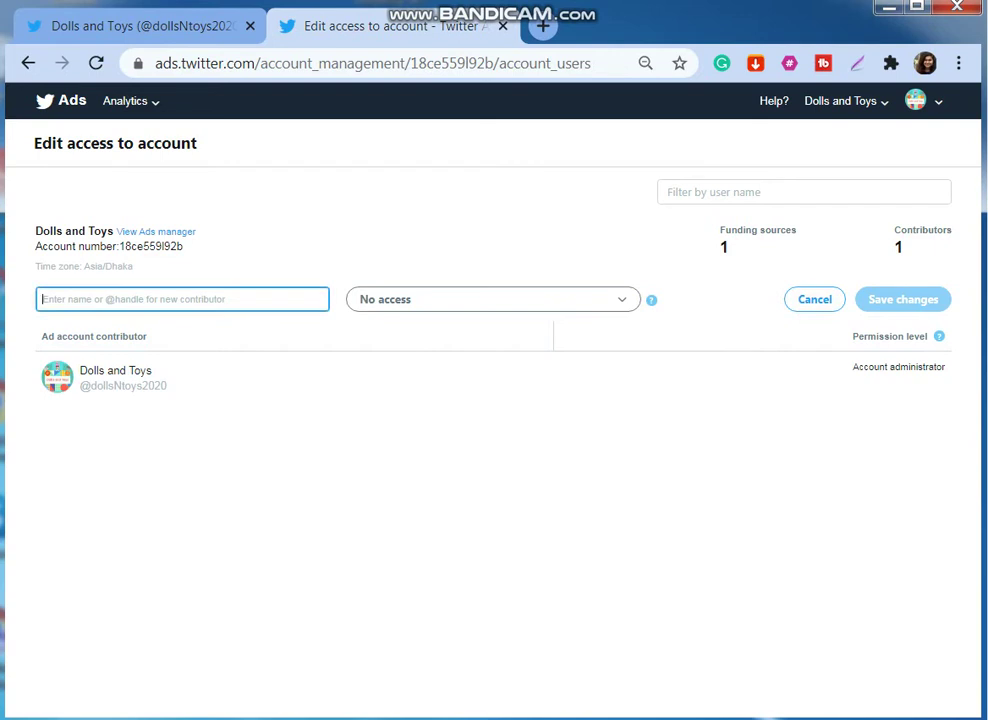
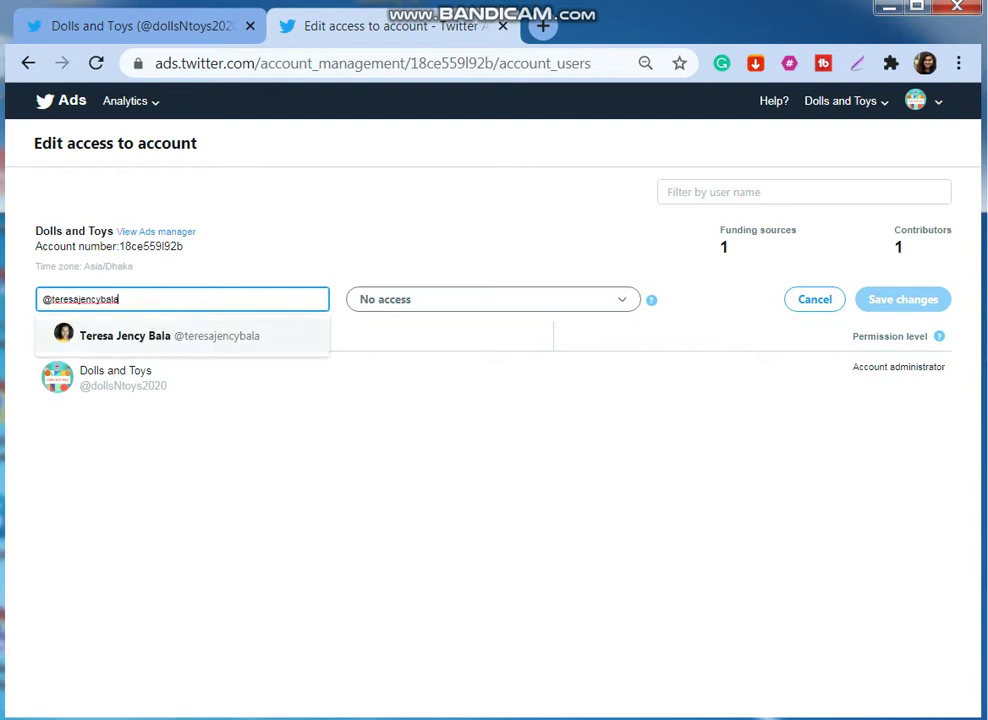
pyautogui.press('Return')
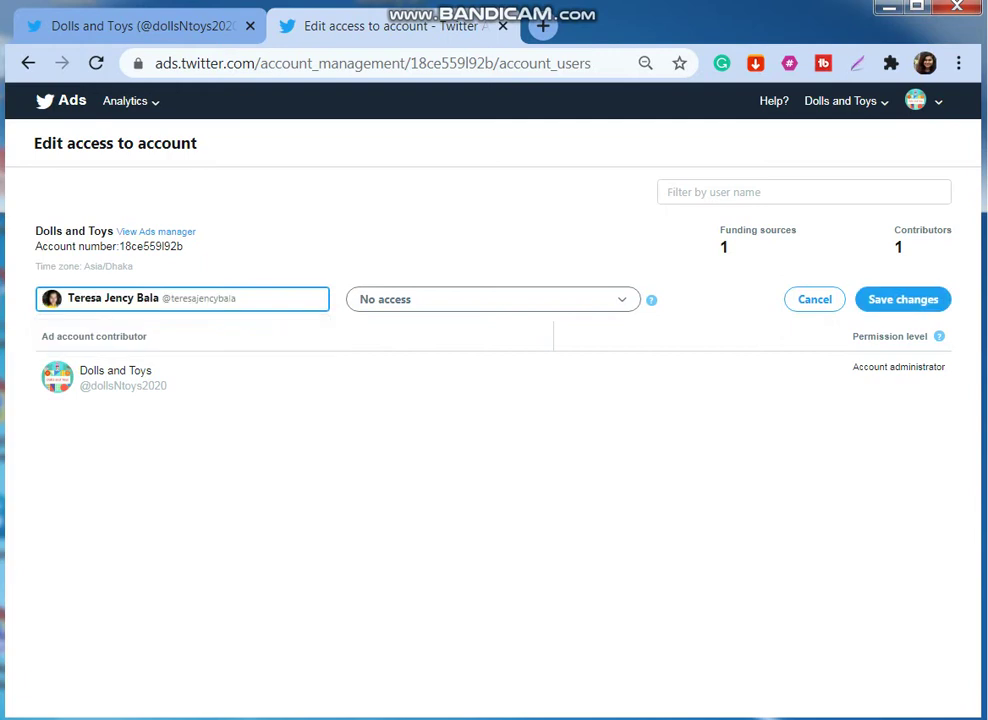
pyautogui.press('Tab')
pyautogui.hotkey('alt', 'Down')
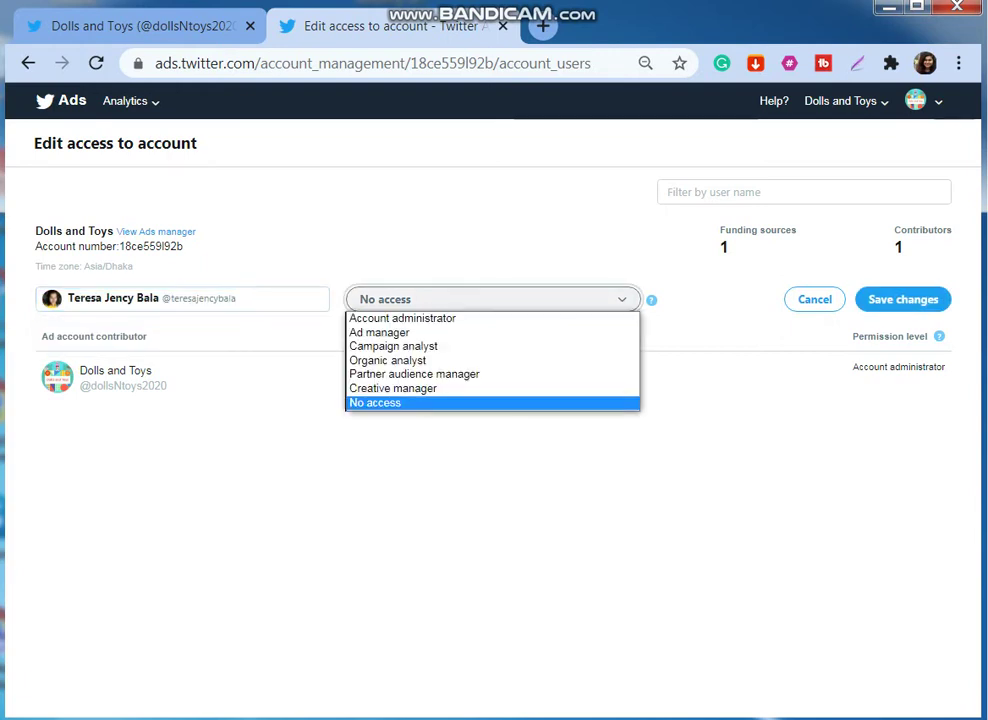
pyautogui.press('a')
pyautogui.press('d')
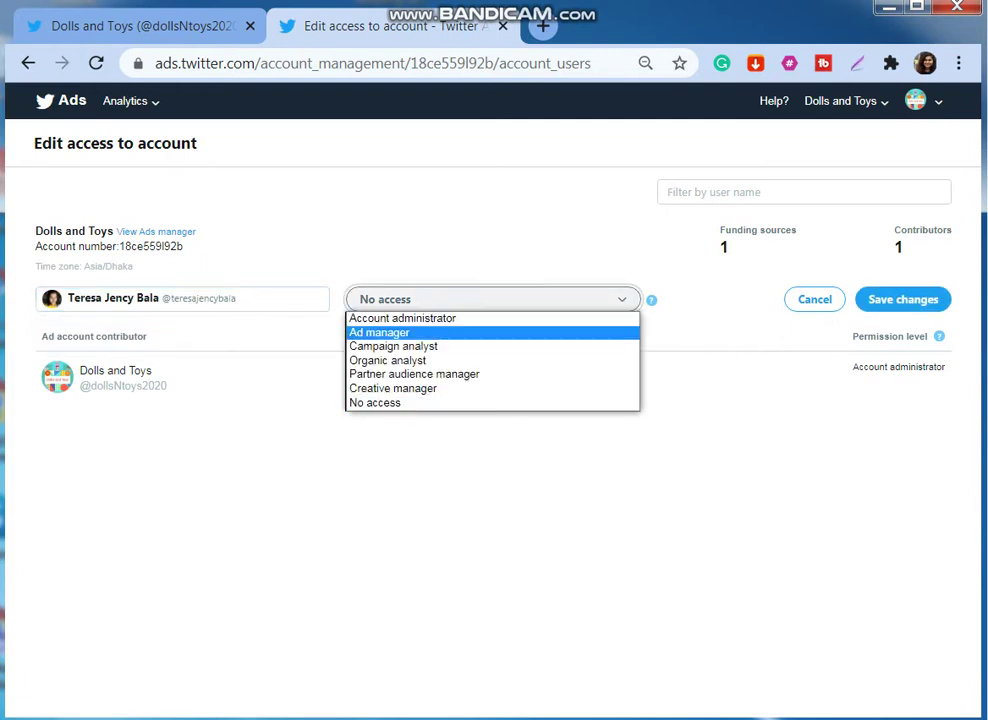
pyautogui.press('Return')
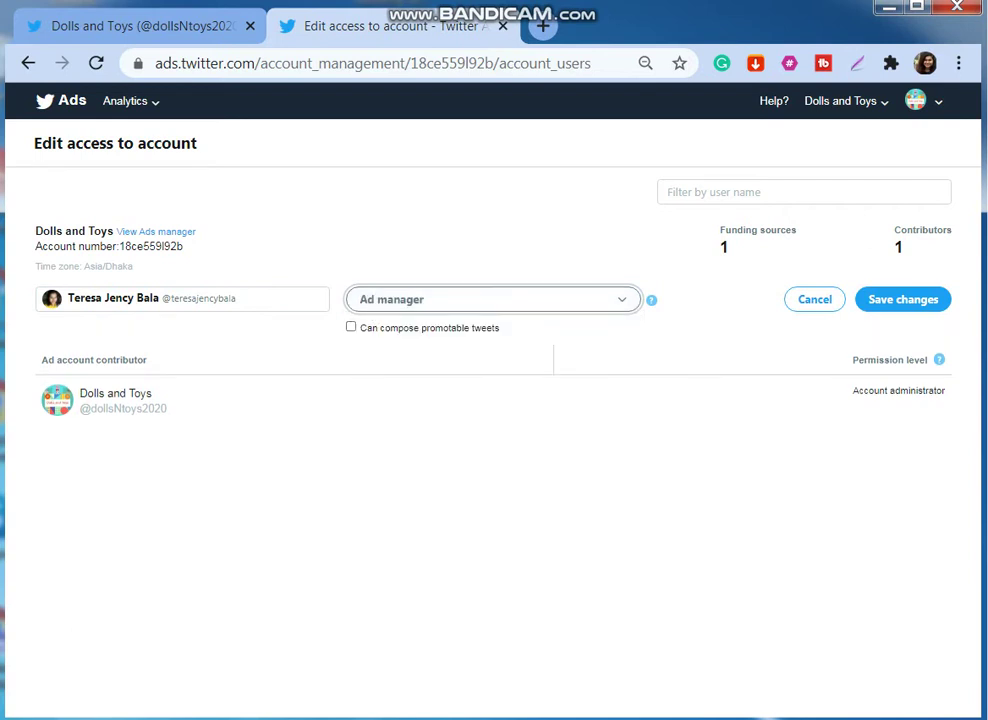
pyautogui.press('Return')
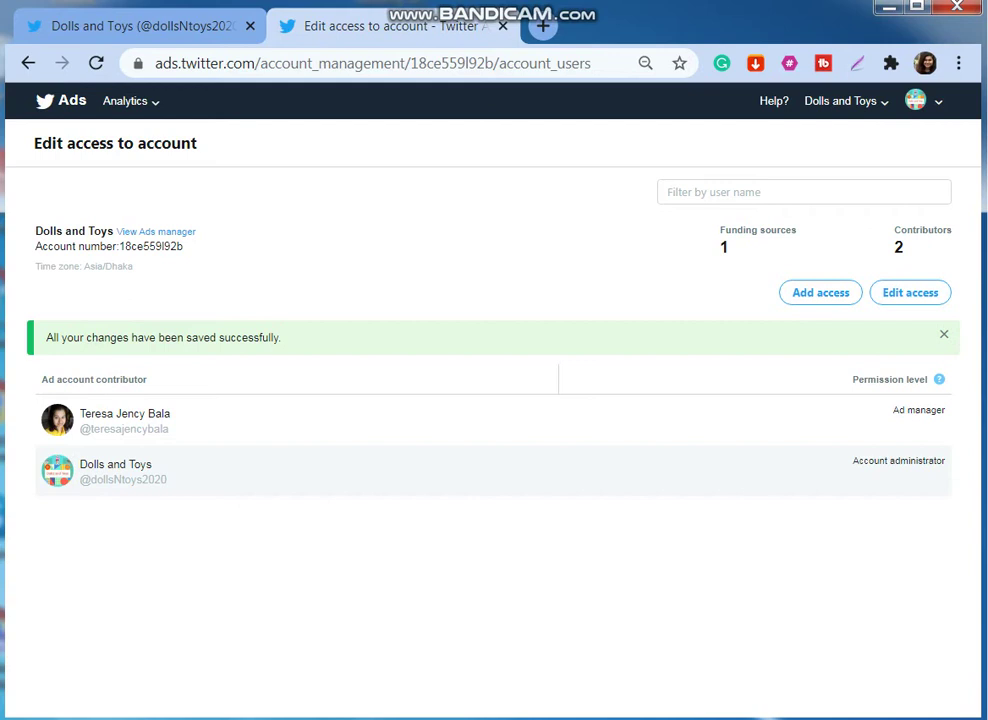
pyautogui.doubleClick(115, 420)
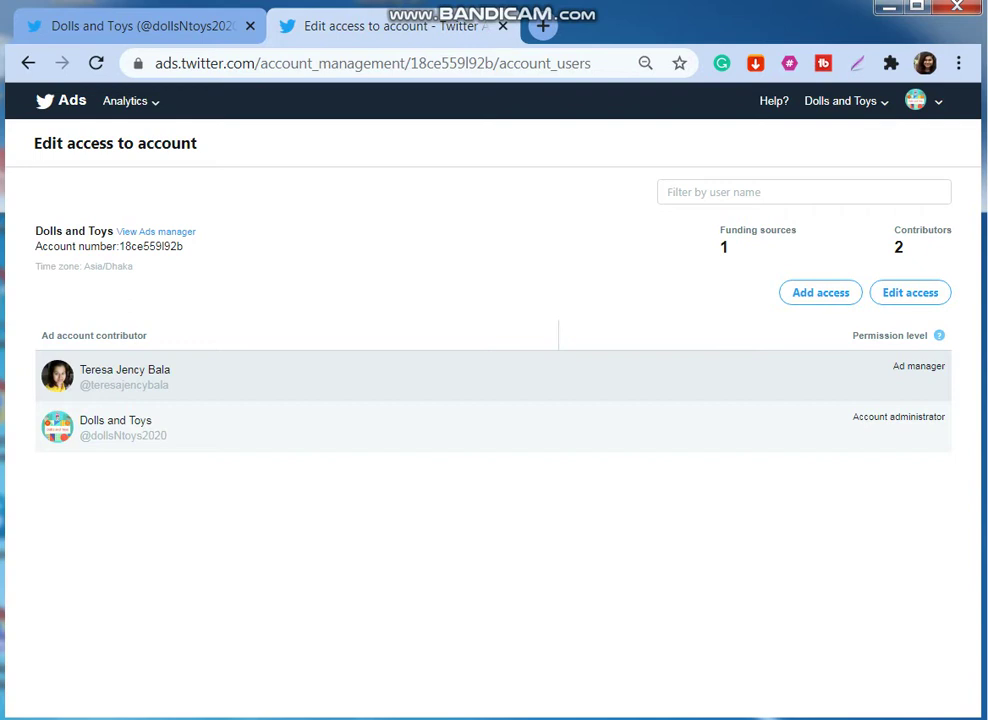
# Switch from Dolls and Toys to the personal user's account using the account switcher.
pyautogui.click(922, 101)
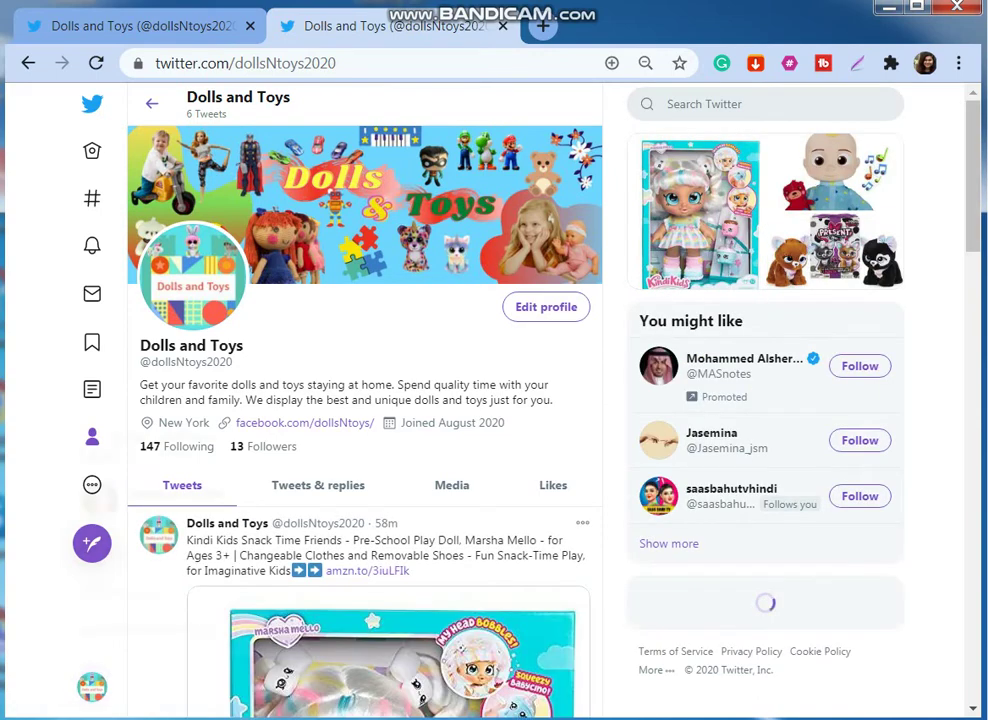
pyautogui.click(92, 686)
pyautogui.click(150, 502)
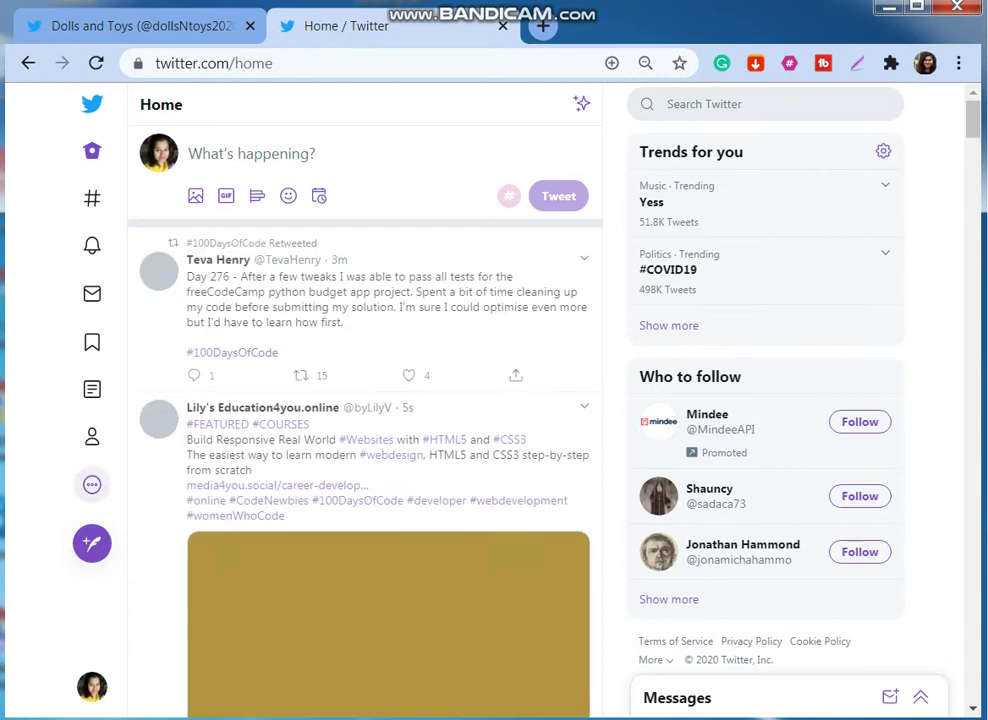
pyautogui.click(92, 484)
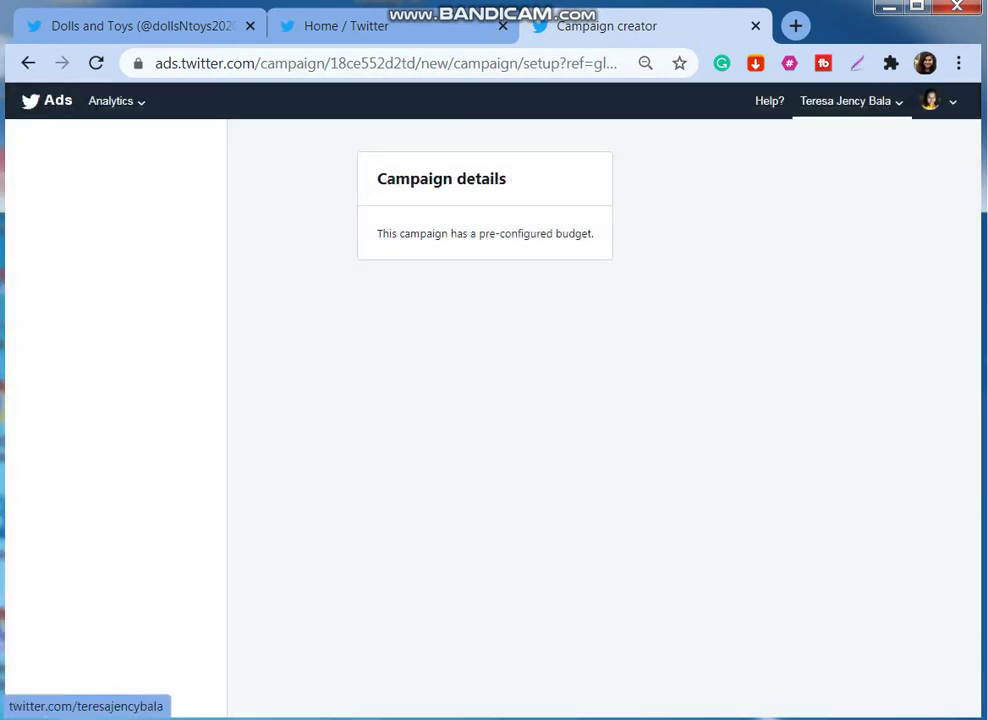
# From the ads account options, go to the account chooser and select Dolls and Toys.
pyautogui.click(845, 101)
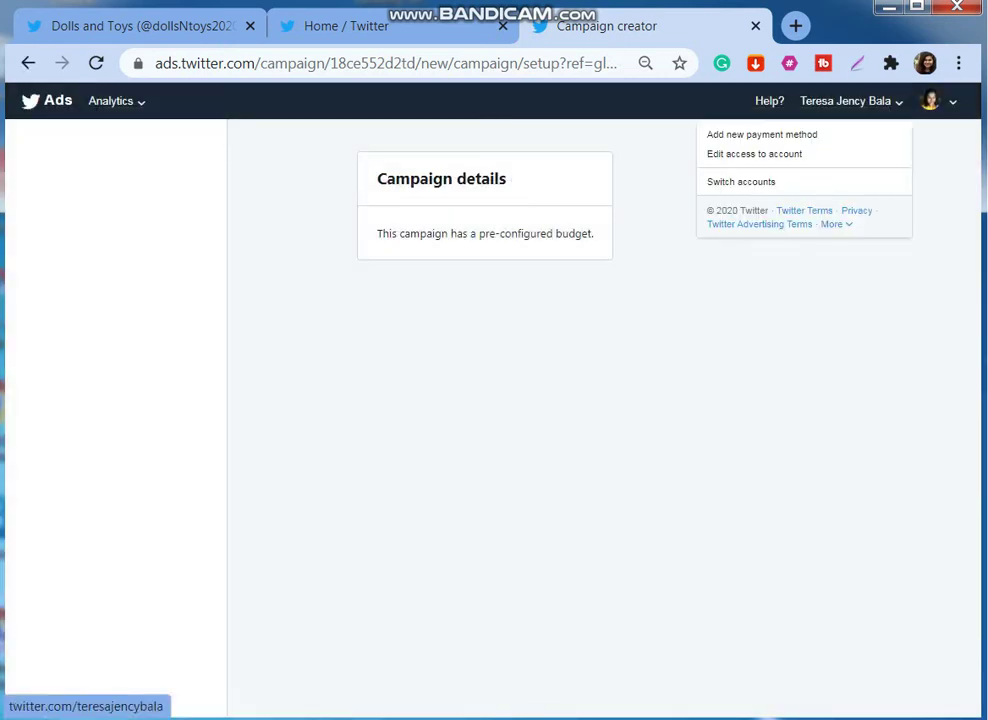
pyautogui.click(741, 181)
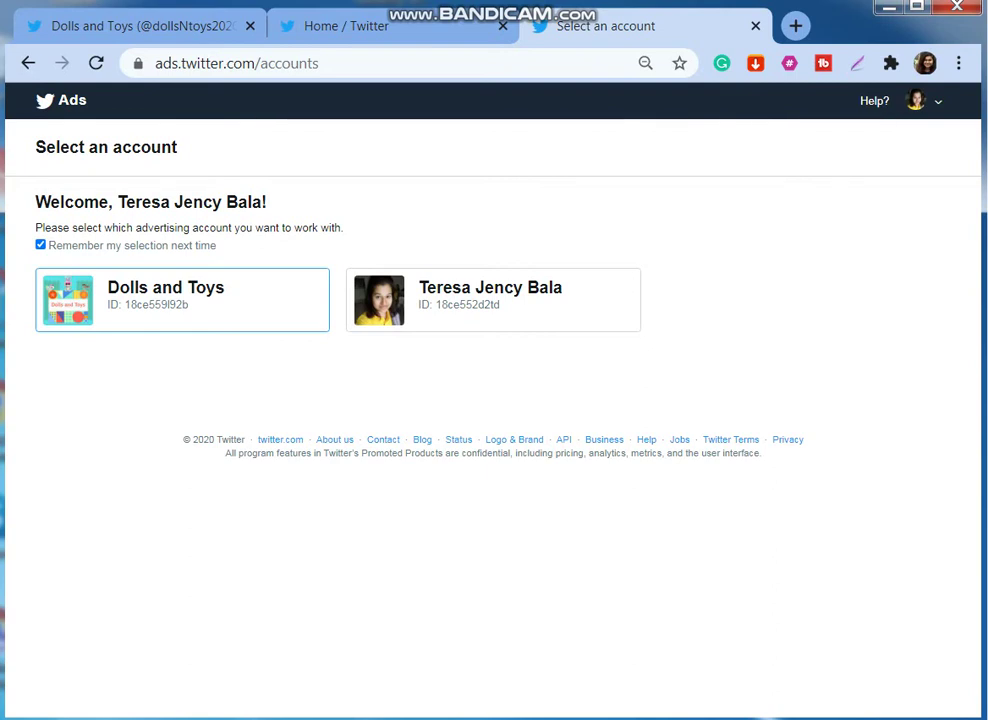
pyautogui.click(182, 299)
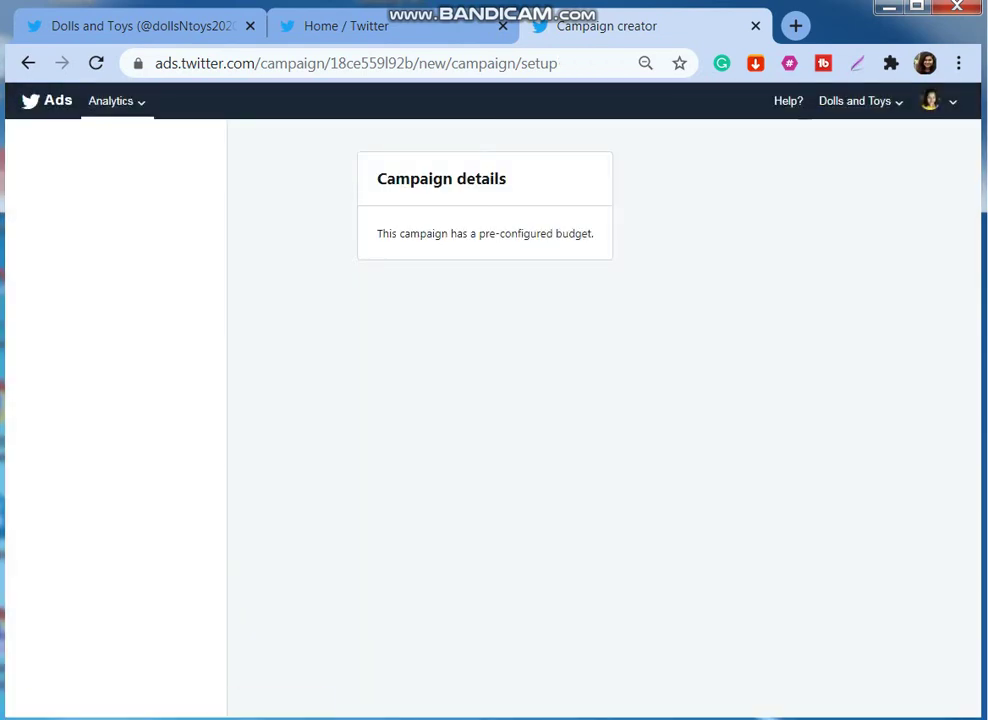
# View the Dolls and Toys Account home analytics page.
pyautogui.click(114, 101)
pyautogui.click(120, 134)
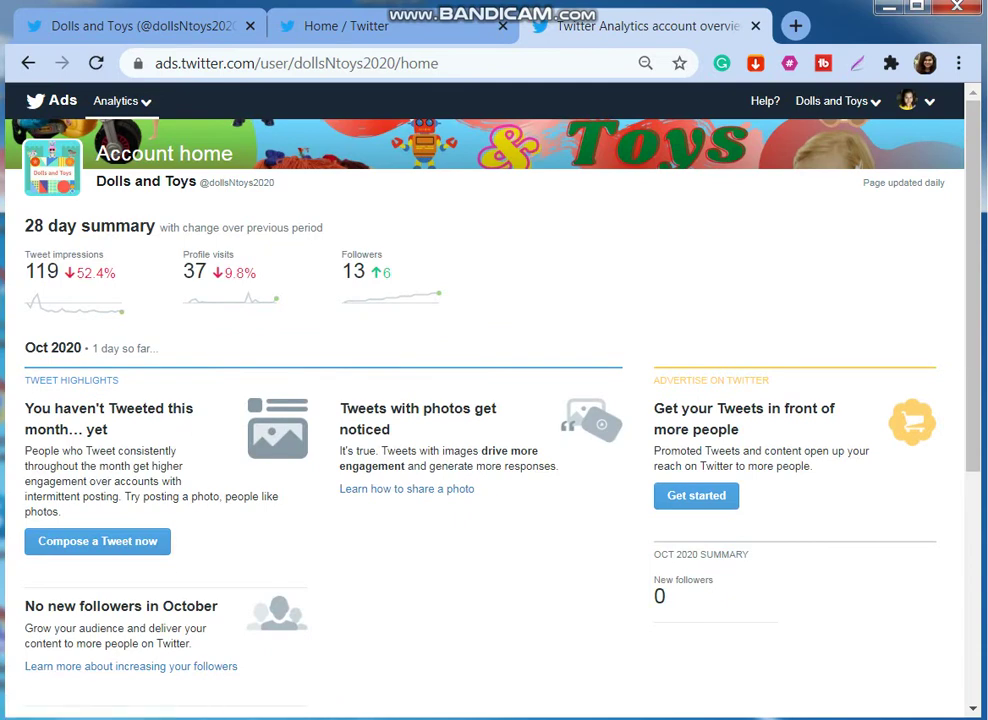
pyautogui.scroll(-2, 490, 400)
pyautogui.scroll(2, 490, 400)
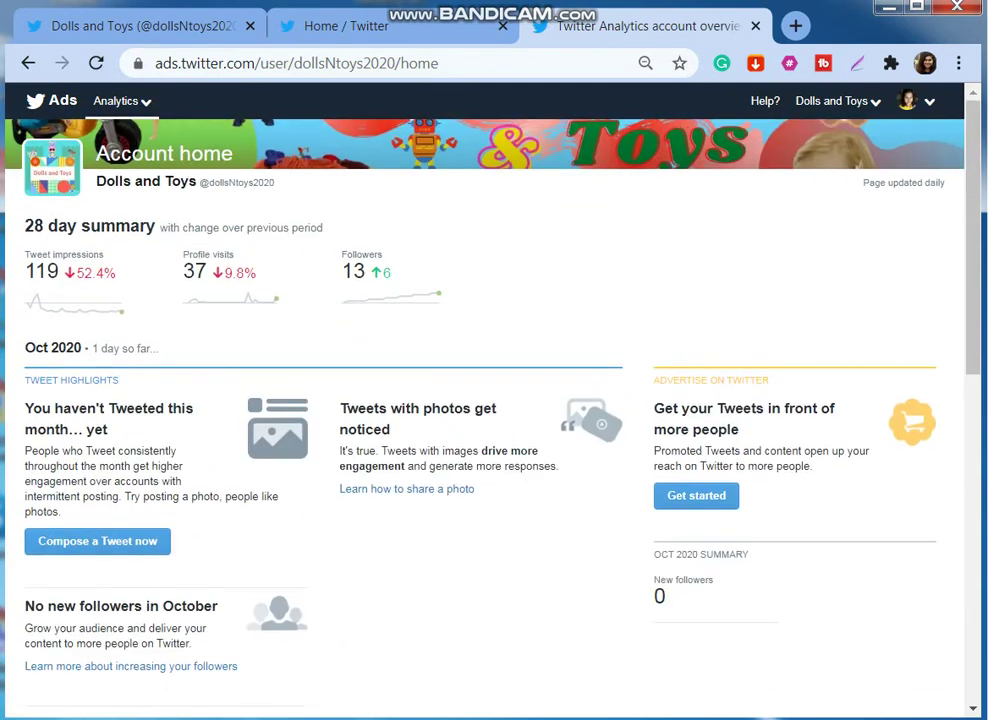
# Switch accounts and reopen the Dolls and Toys advertising account in Campaign creator.
pyautogui.click(908, 101)
pyautogui.click(717, 135)
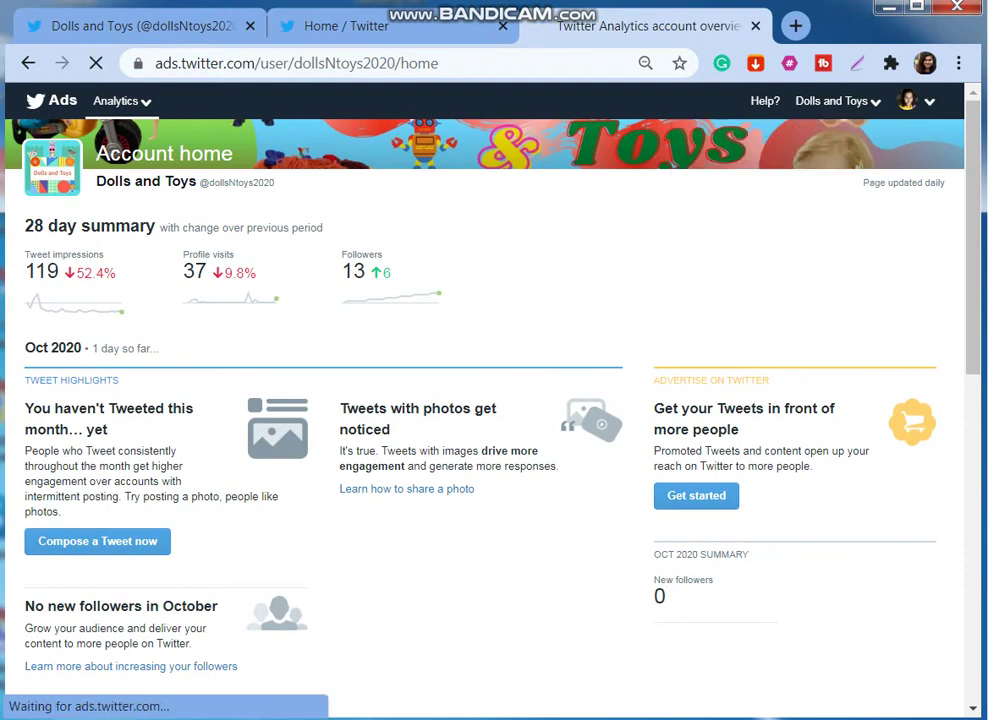
pyautogui.click(166, 292)
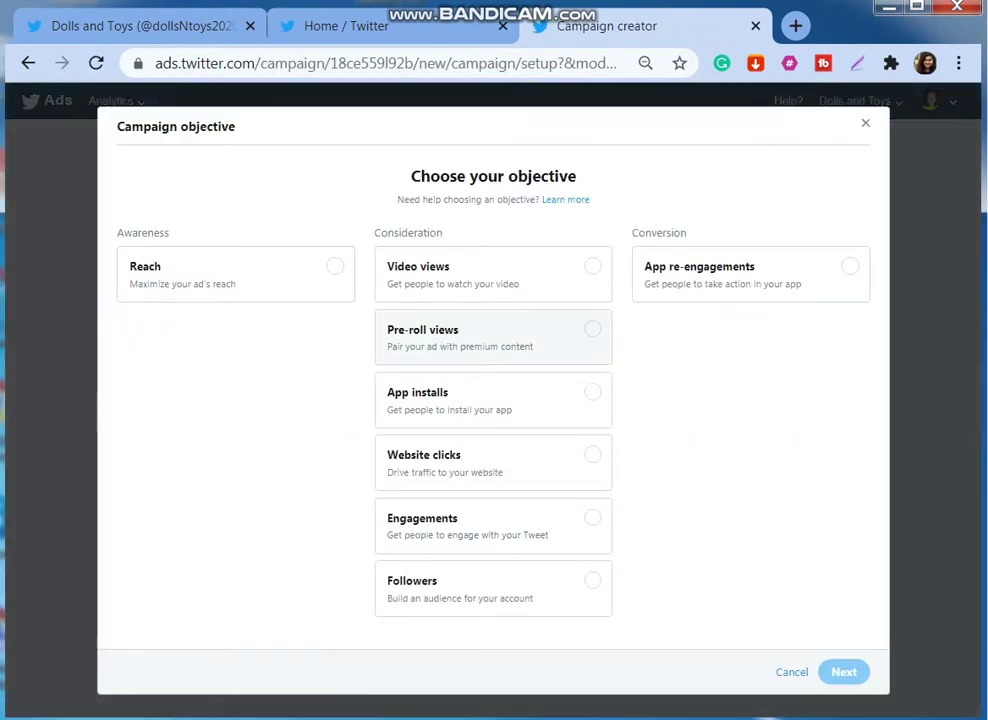
# Pick App installs, then change the campaign objective to Website clicks.
pyautogui.click(490, 400)
pyautogui.click(493, 462)
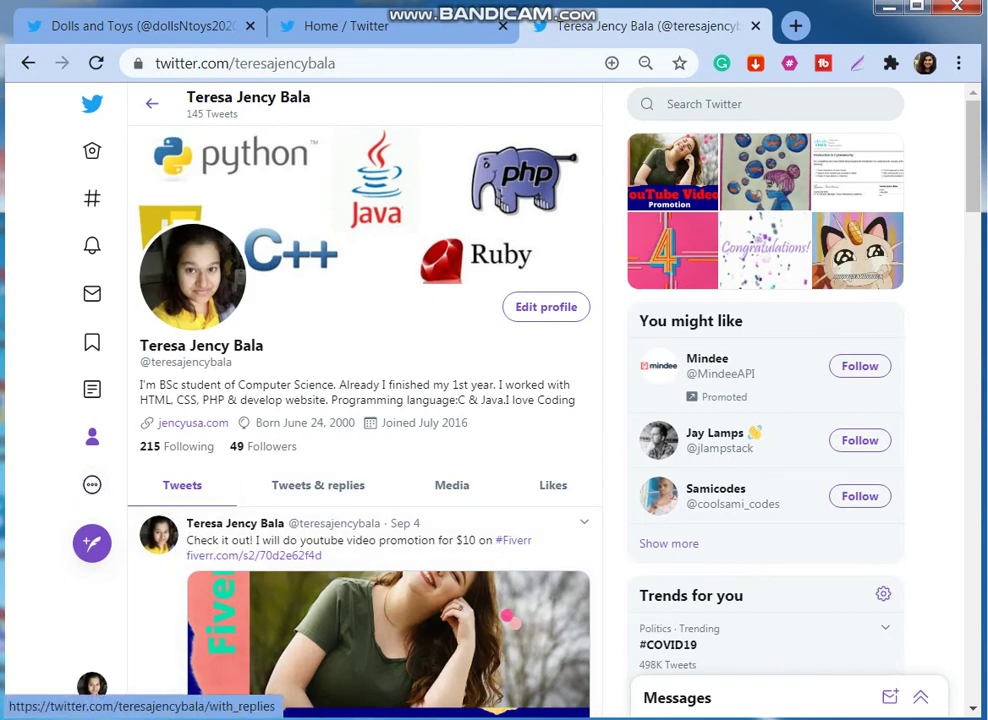
# Switch to the Dolls and Toys account and open its Twitter Ads from the More menu.
pyautogui.moveTo(263, 345); pyautogui.dragTo(139, 345)
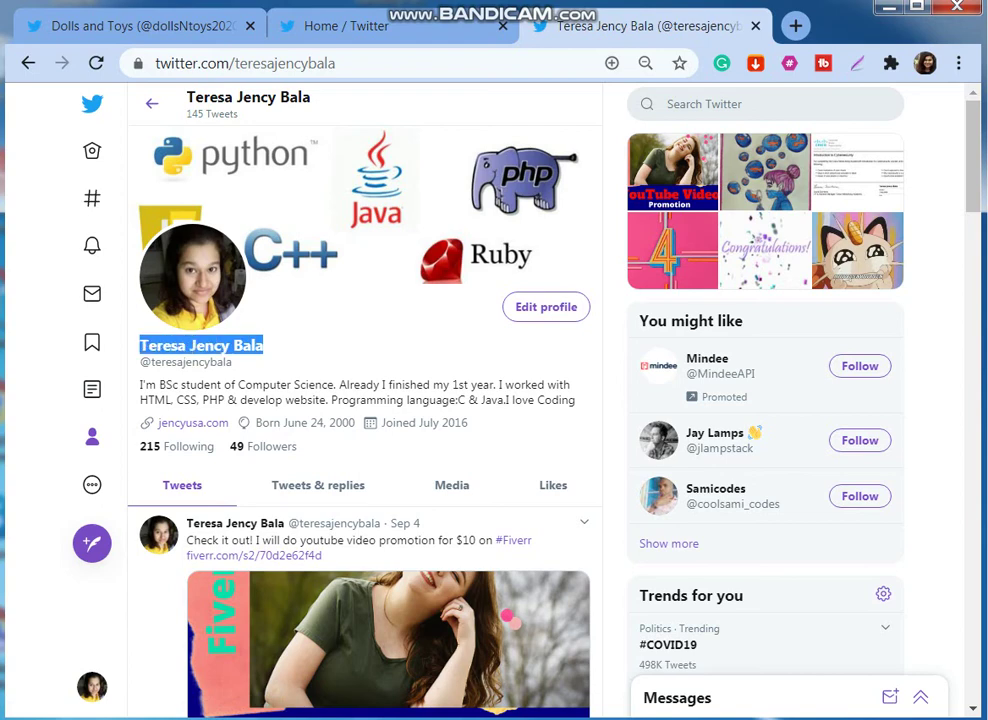
pyautogui.click(92, 686)
pyautogui.click(180, 500)
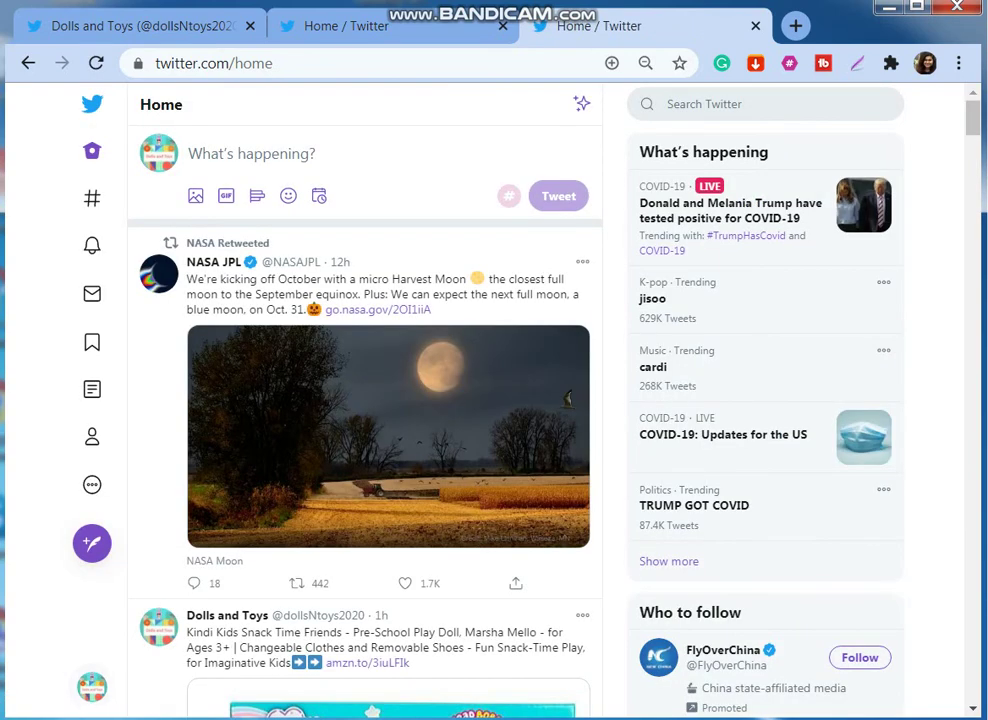
pyautogui.click(92, 484)
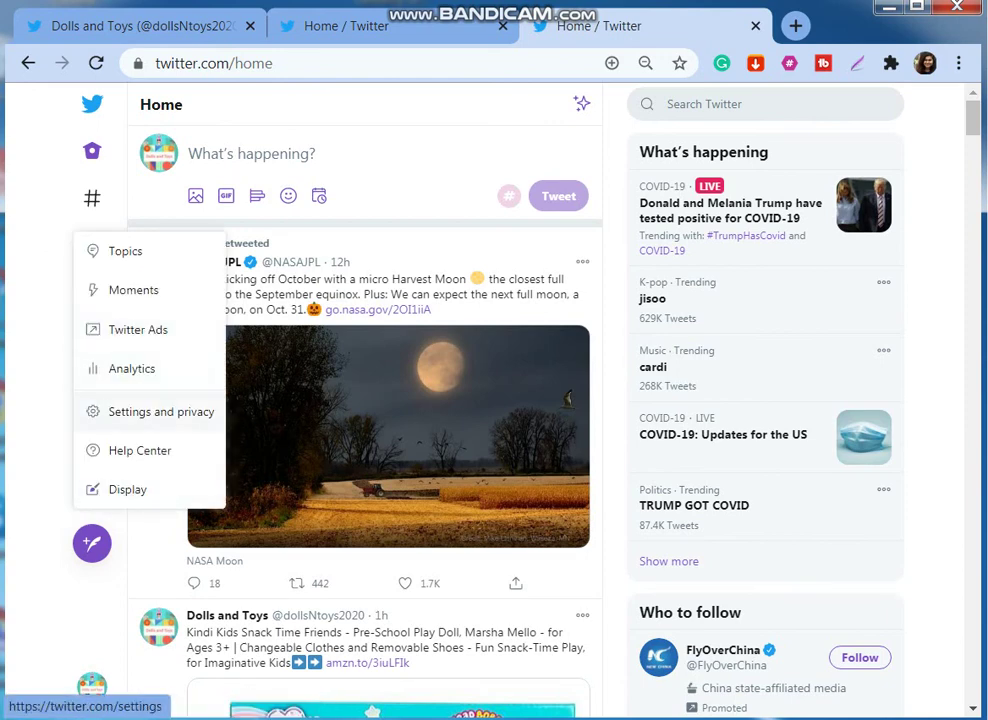
pyautogui.click(138, 329)
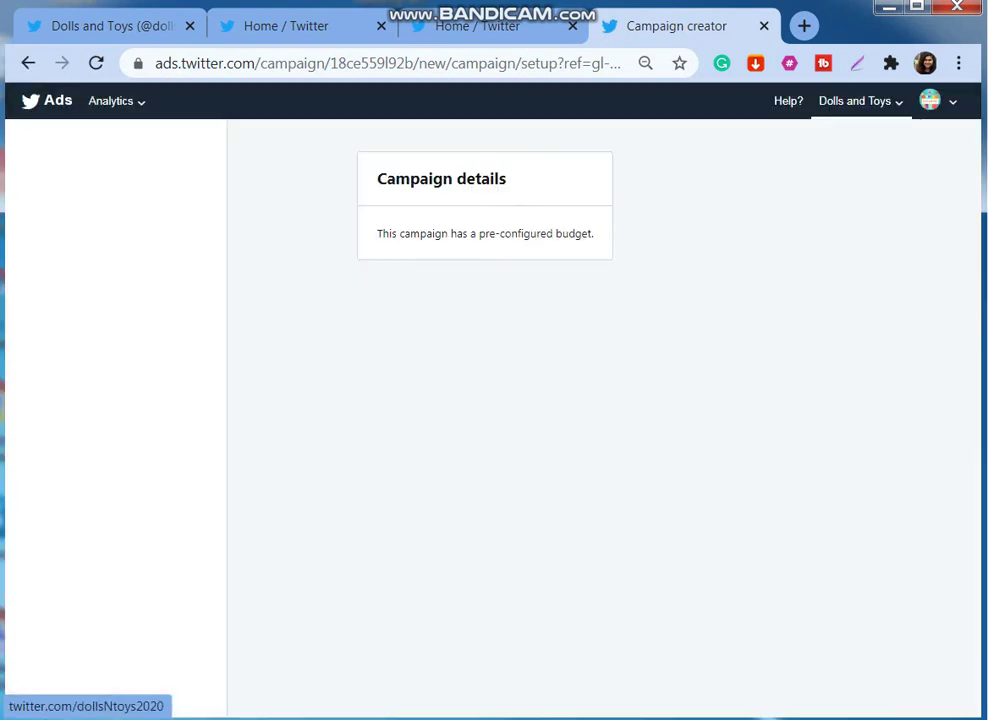
# Change the personal user's permission level on Dolls and Toys to No access and save.
pyautogui.click(860, 100)
pyautogui.click(755, 153)
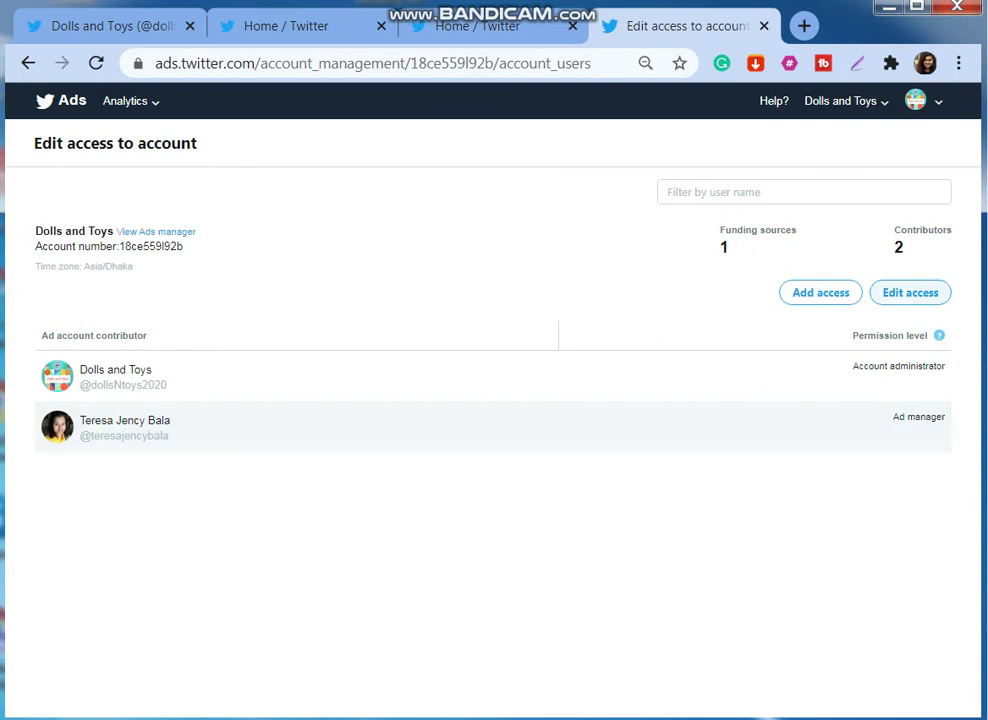
pyautogui.click(910, 292)
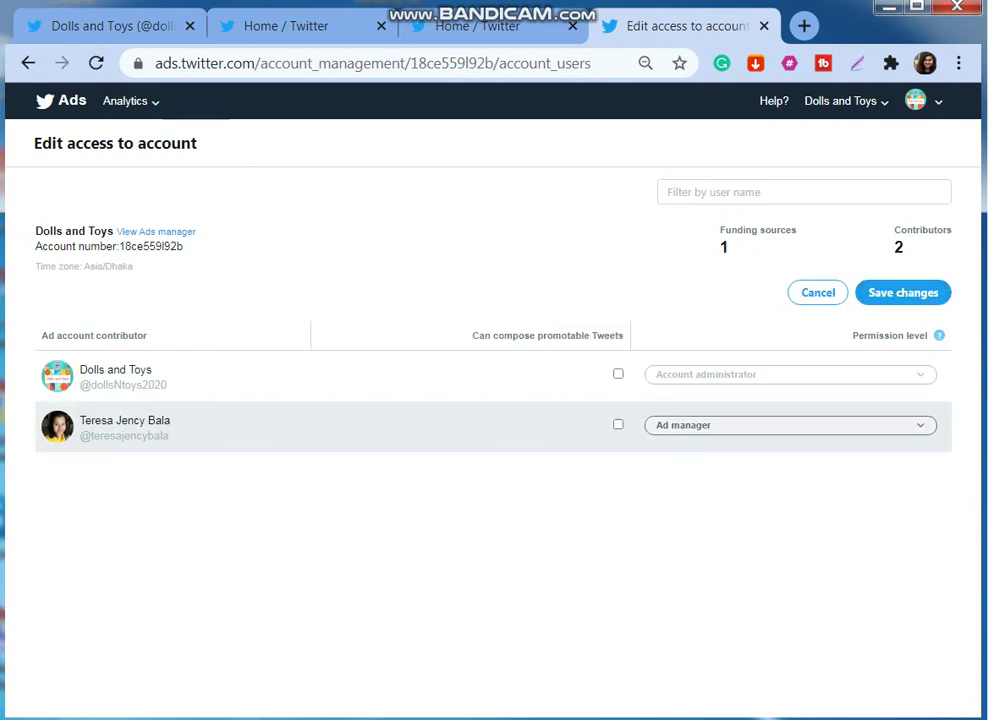
pyautogui.click(700, 425)
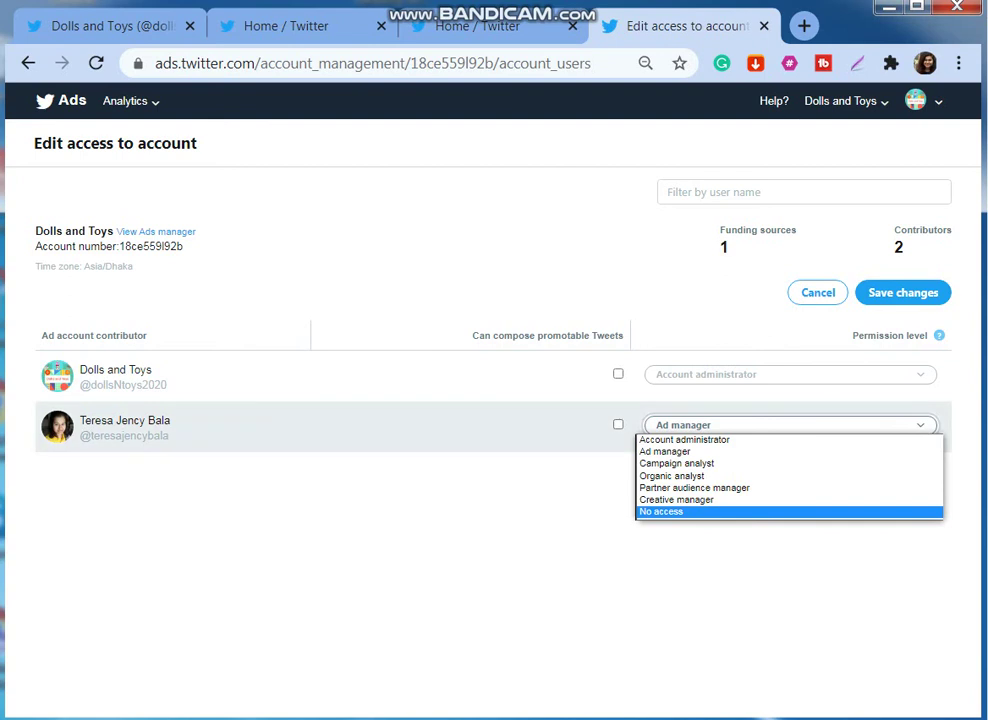
pyautogui.click(680, 511)
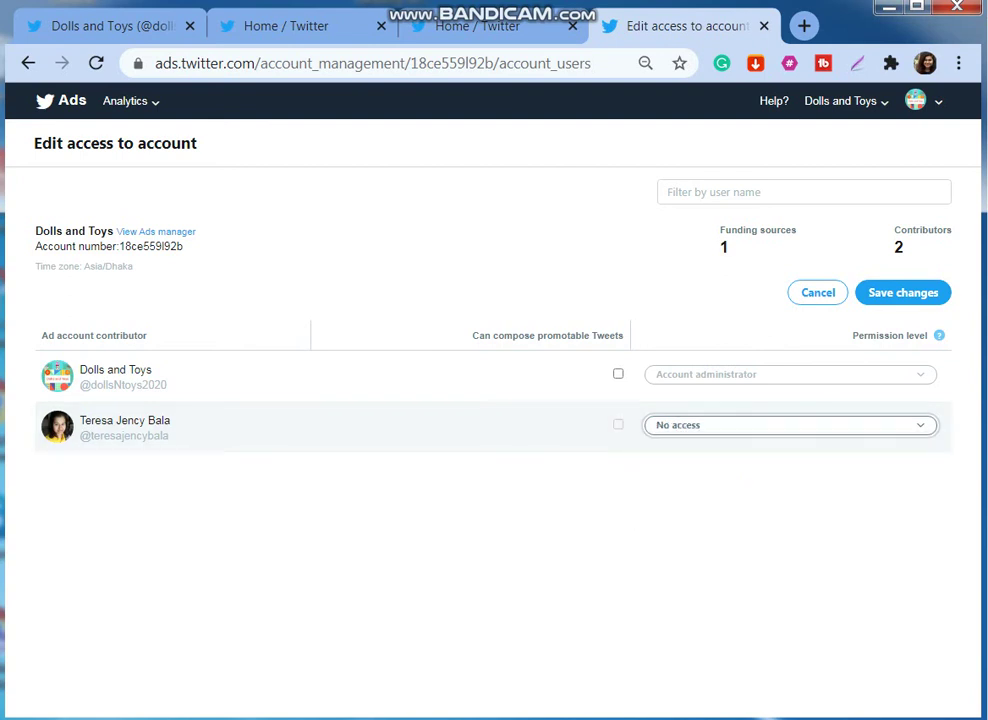
pyautogui.click(903, 292)
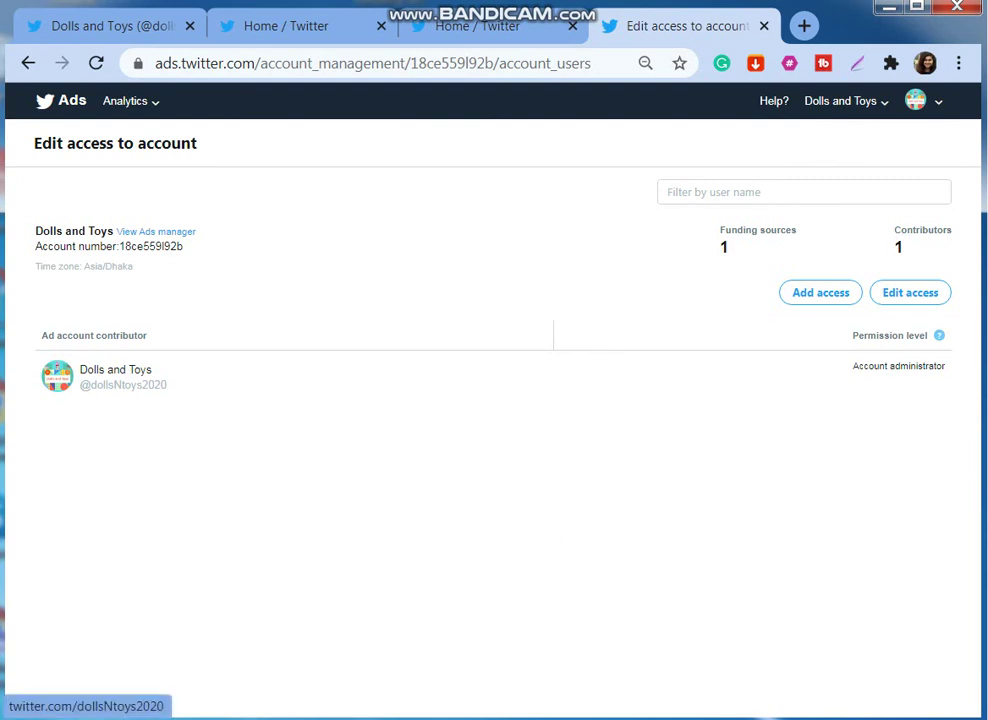
pyautogui.click(915, 100)
# View the Dolls and Toys profile, switch to the personal account, and open More.
pyautogui.click(840, 132)
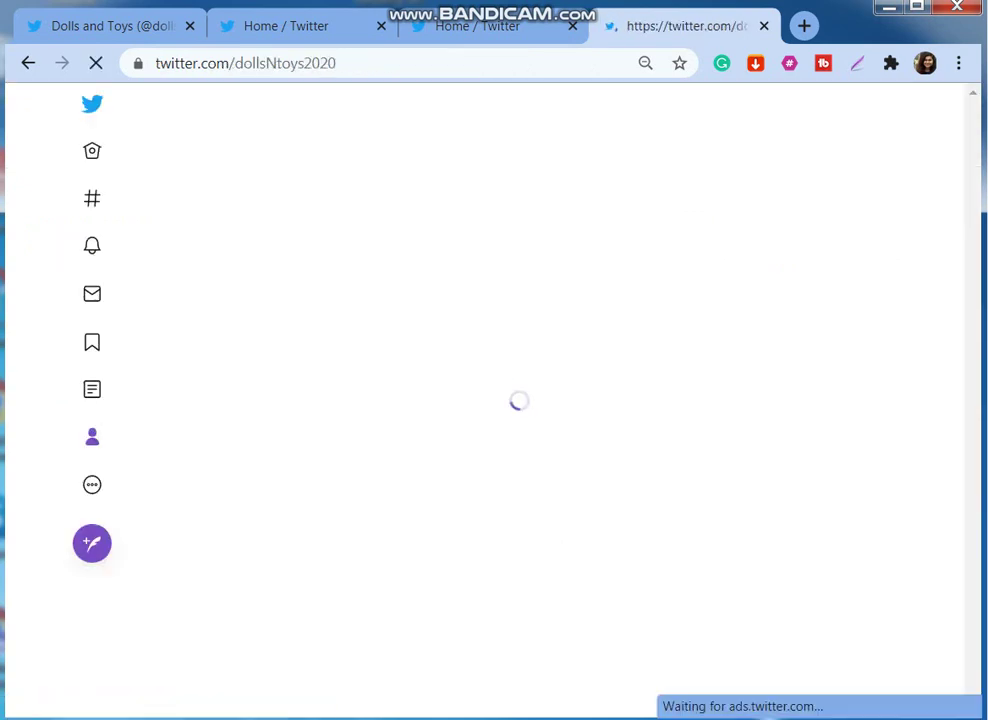
pyautogui.click(92, 686)
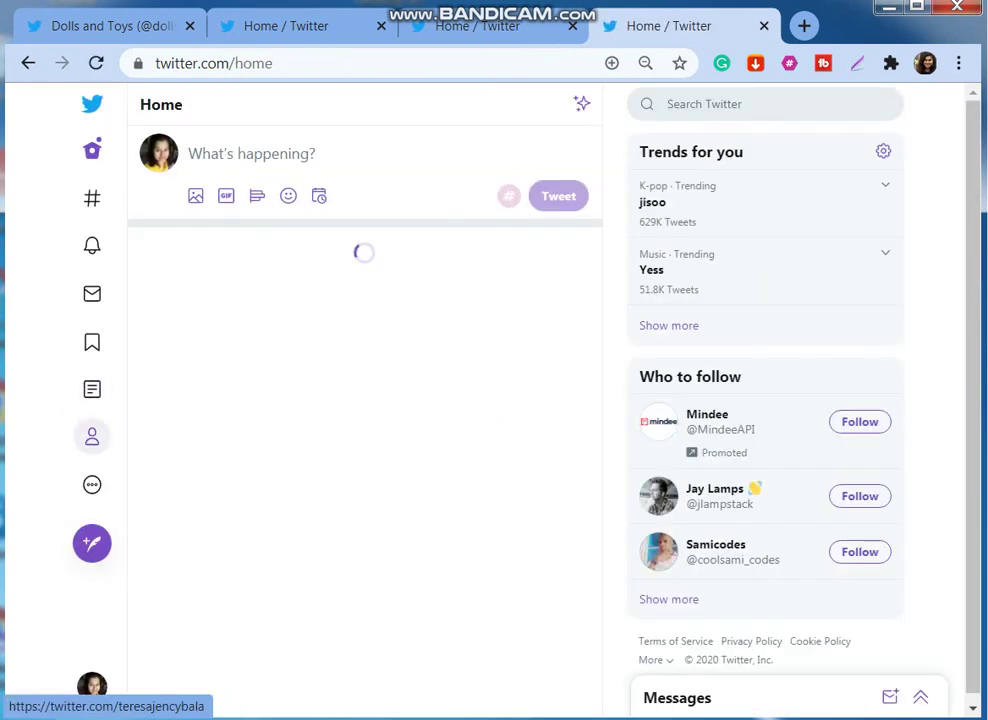
pyautogui.click(92, 484)
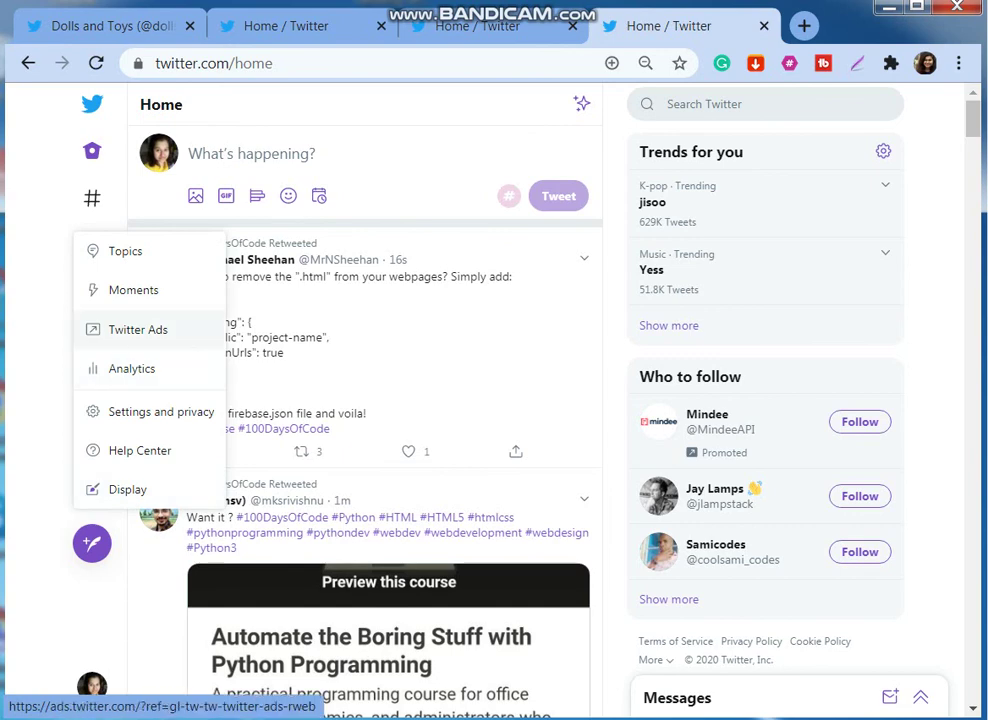